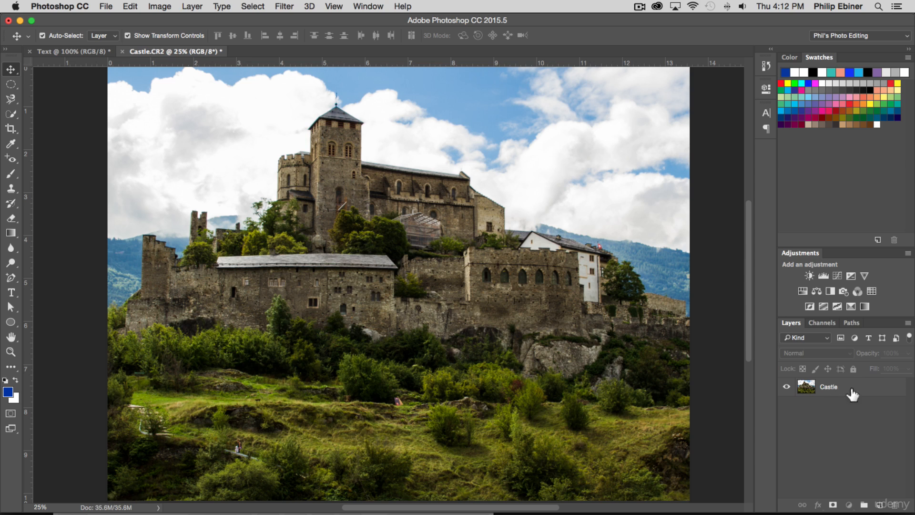
Convert the Castle layer to a smart object for re-editable smart filters.
{"action": "left_click", "coordinate": [850, 386]}
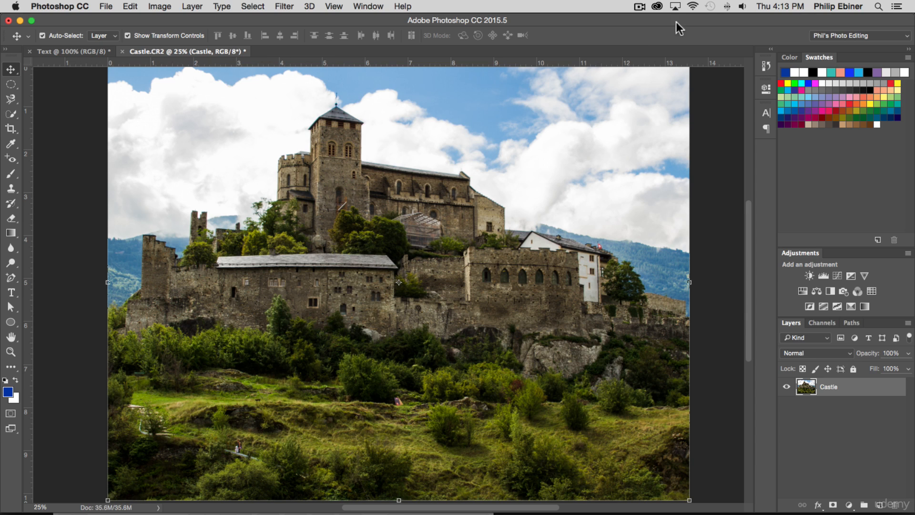
{"action": "left_click", "coordinate": [284, 6]}
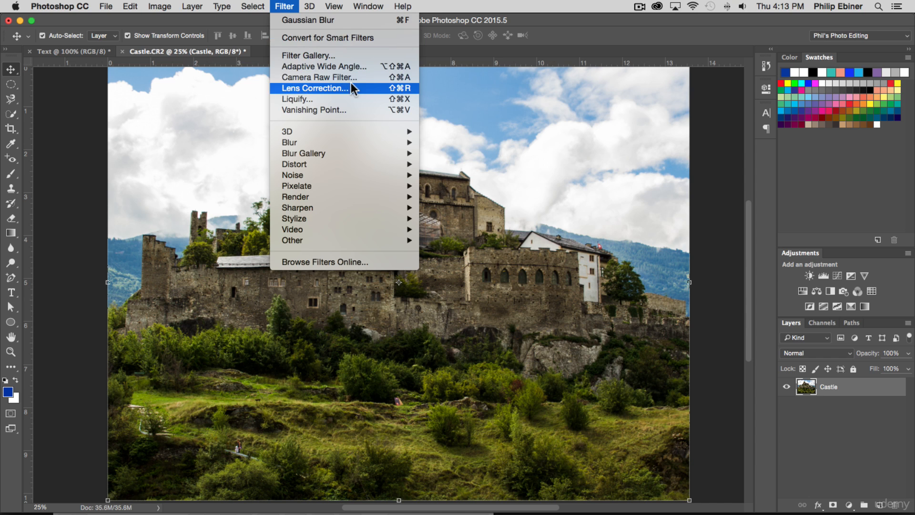
{"action": "mouse_move", "coordinate": [374, 142]}
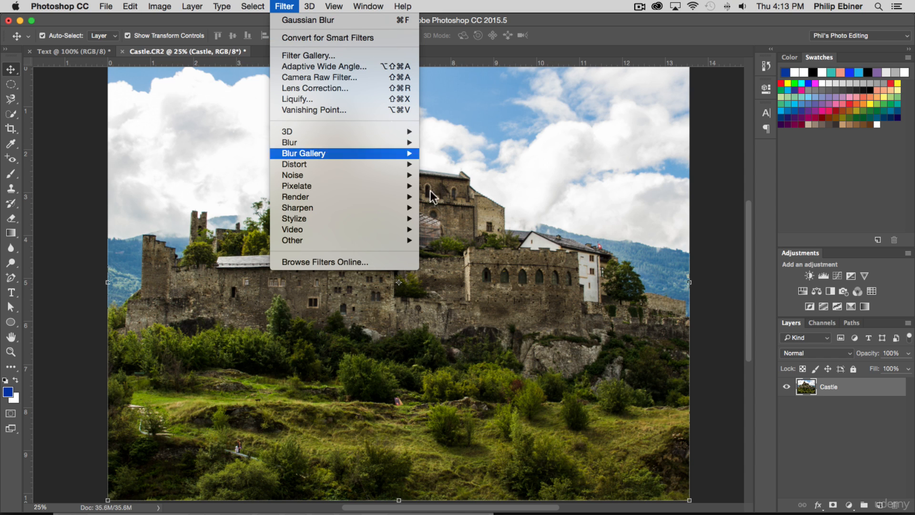
{"action": "left_click", "coordinate": [313, 37]}
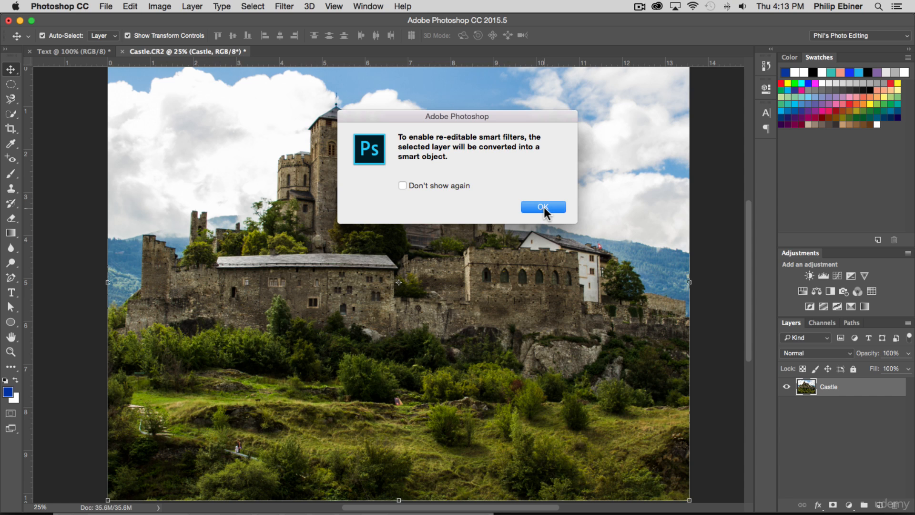
{"action": "left_click", "coordinate": [543, 208]}
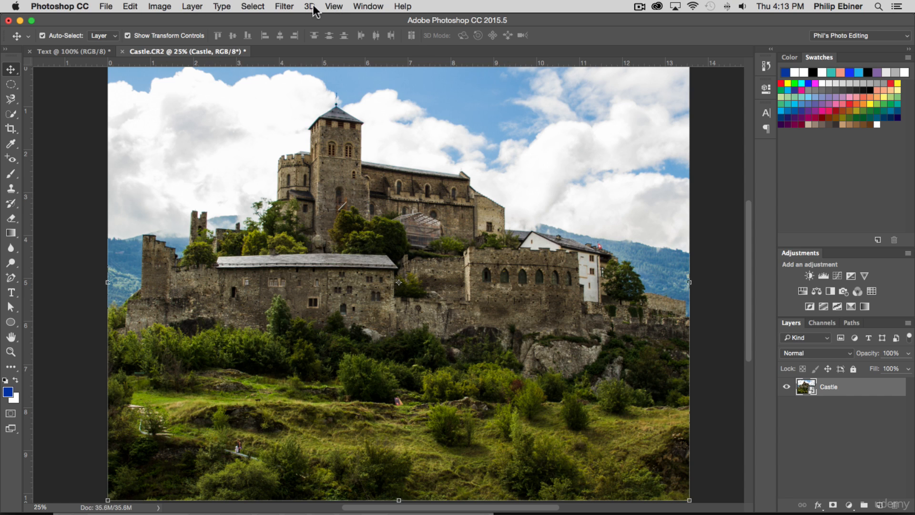
Open the Filter Gallery for the Castle layer and fit the whole image in the preview.
{"action": "left_click", "coordinate": [288, 7]}
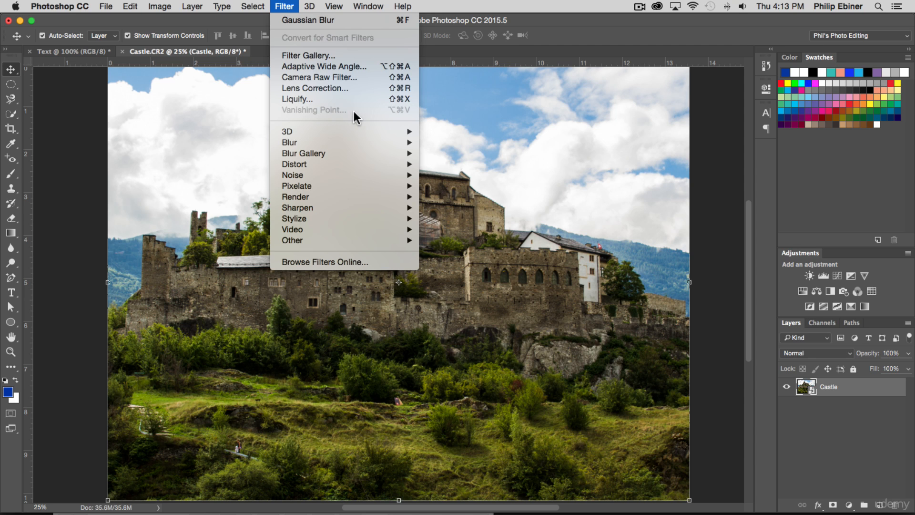
{"action": "mouse_move", "coordinate": [308, 144]}
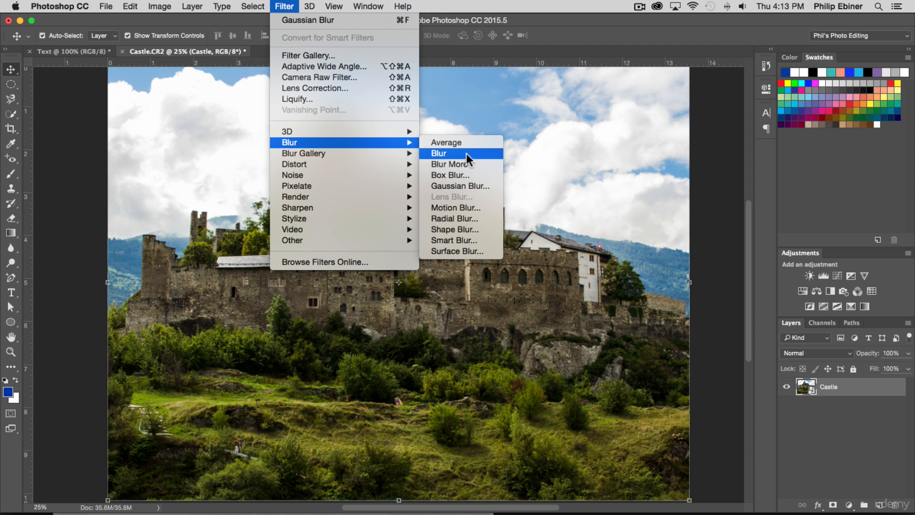
{"action": "mouse_move", "coordinate": [344, 216]}
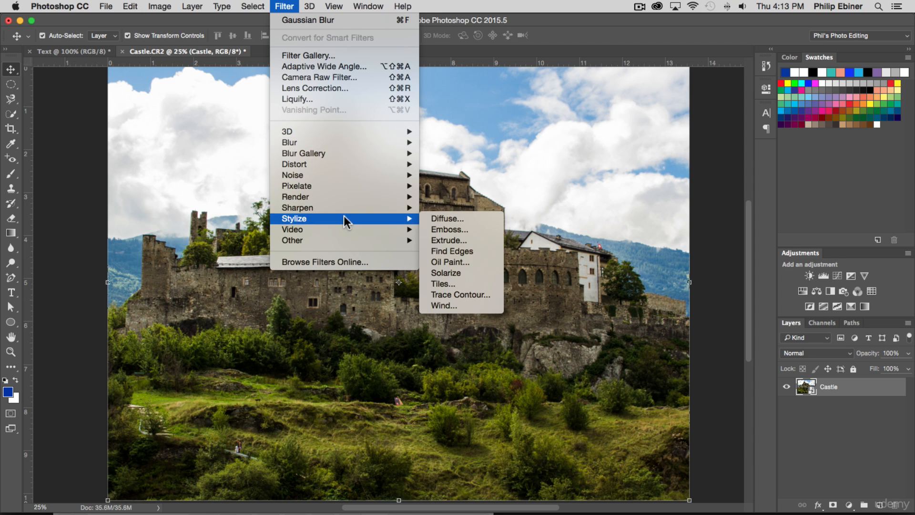
{"action": "mouse_move", "coordinate": [327, 184]}
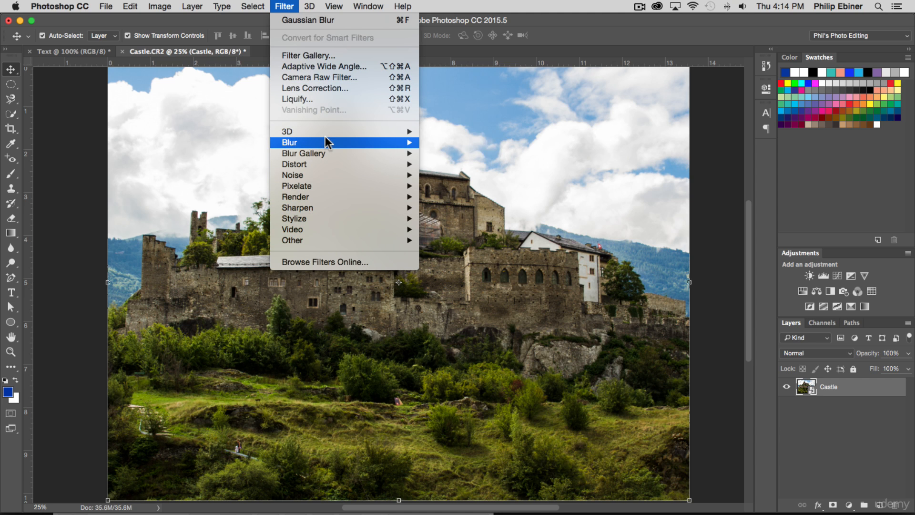
{"action": "left_click", "coordinate": [309, 56]}
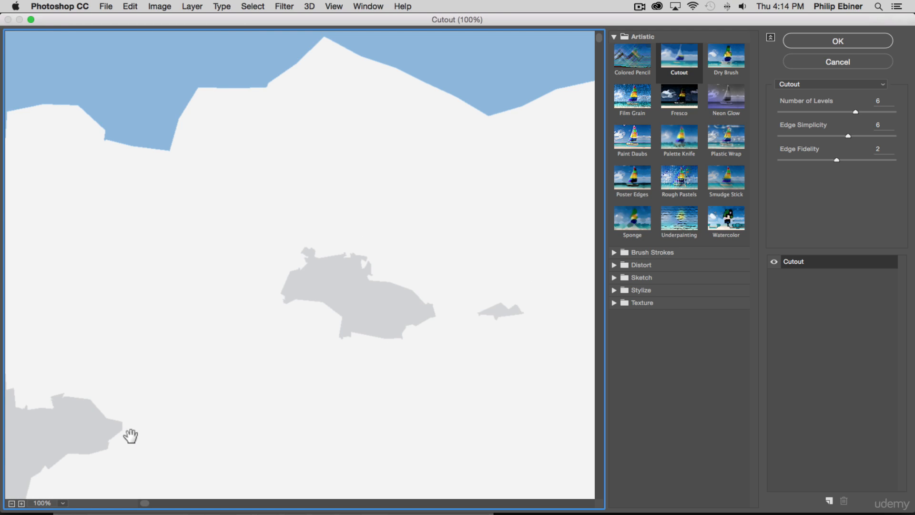
{"action": "left_click", "coordinate": [62, 503]}
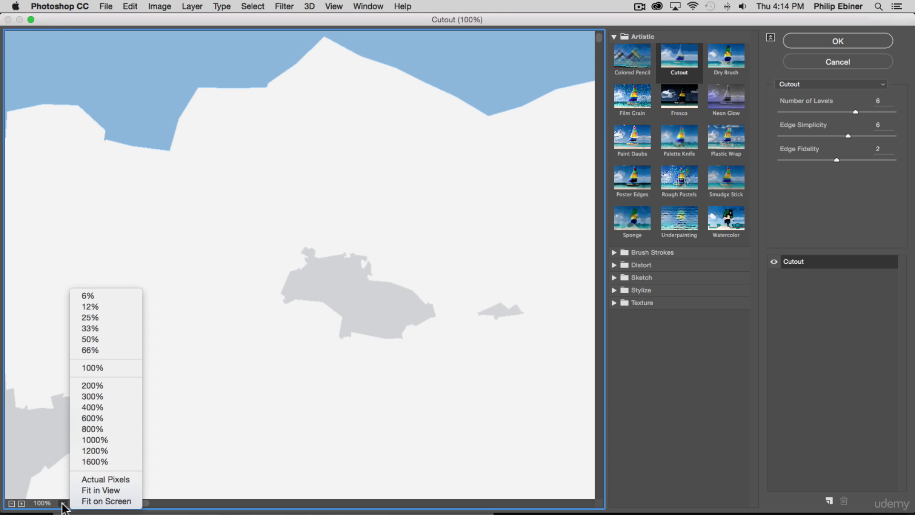
{"action": "left_click", "coordinate": [91, 499]}
{"action": "left_click", "coordinate": [12, 502]}
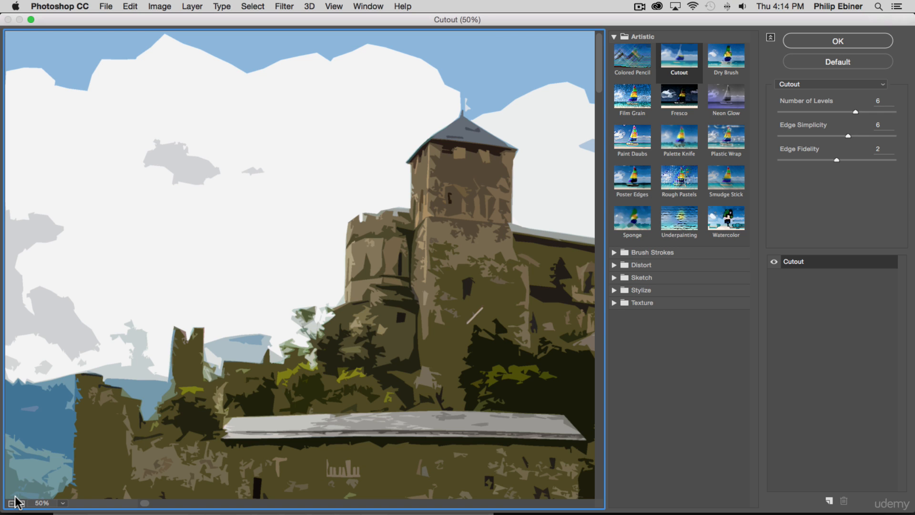
{"action": "left_click", "coordinate": [13, 502]}
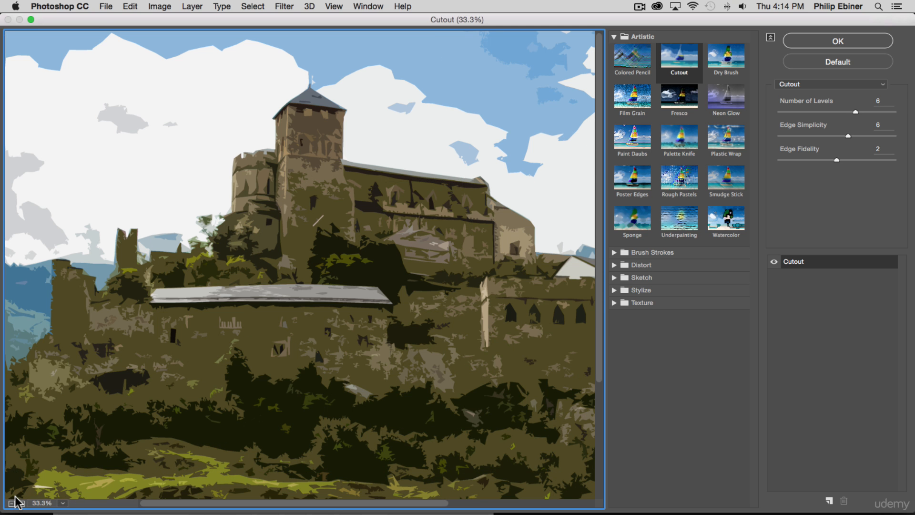
{"action": "key", "text": "super+minus"}
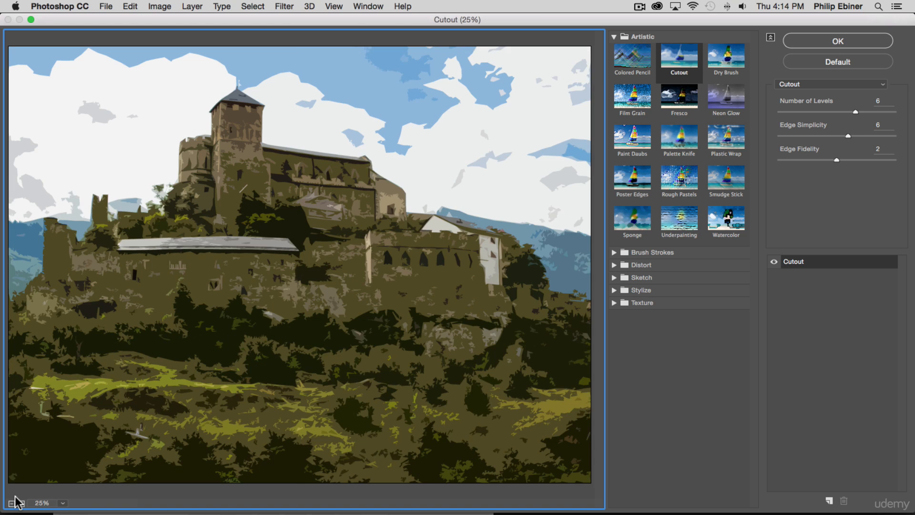
{"action": "key", "text": "super+minus"}
{"action": "key", "text": "super+equal"}
{"action": "left_click", "coordinate": [63, 503]}
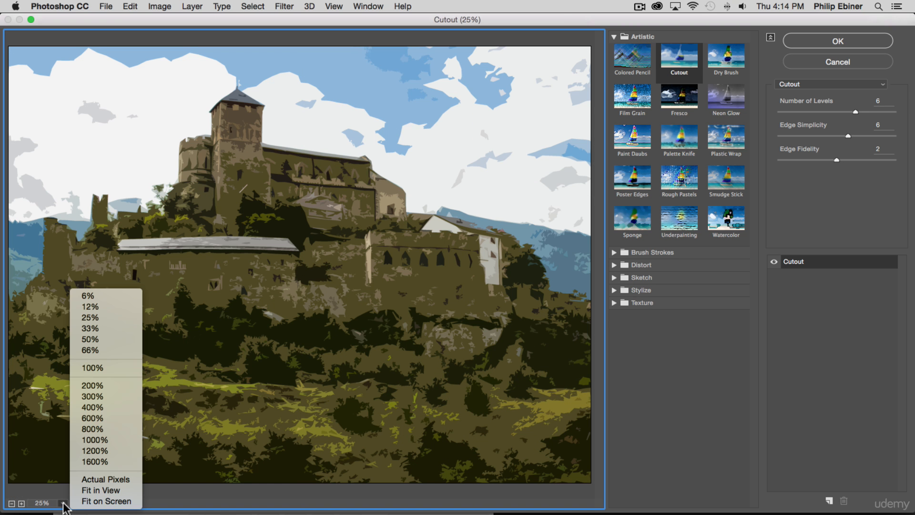
{"action": "left_click", "coordinate": [102, 490]}
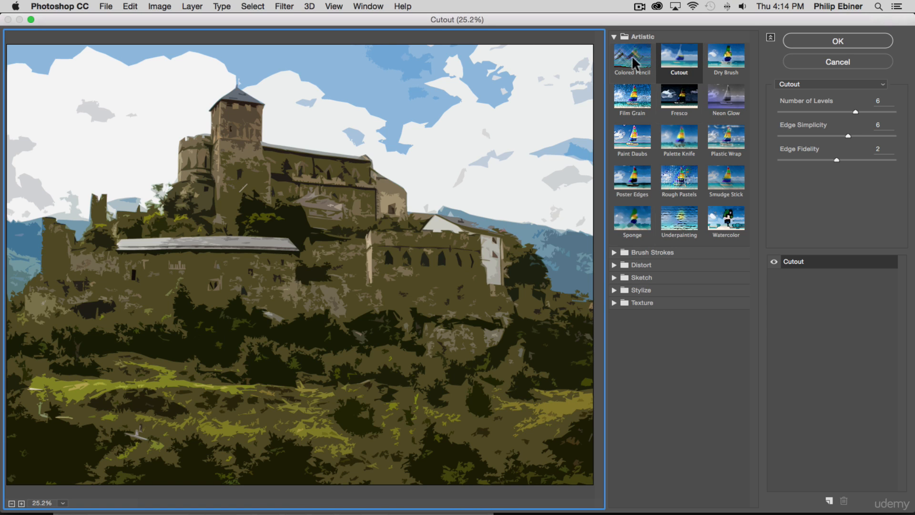
Try the artistic Cutout effect with Number of Levels 4 and Edge Simplicity 1, and preview Sponge in its place.
{"action": "left_click", "coordinate": [615, 36]}
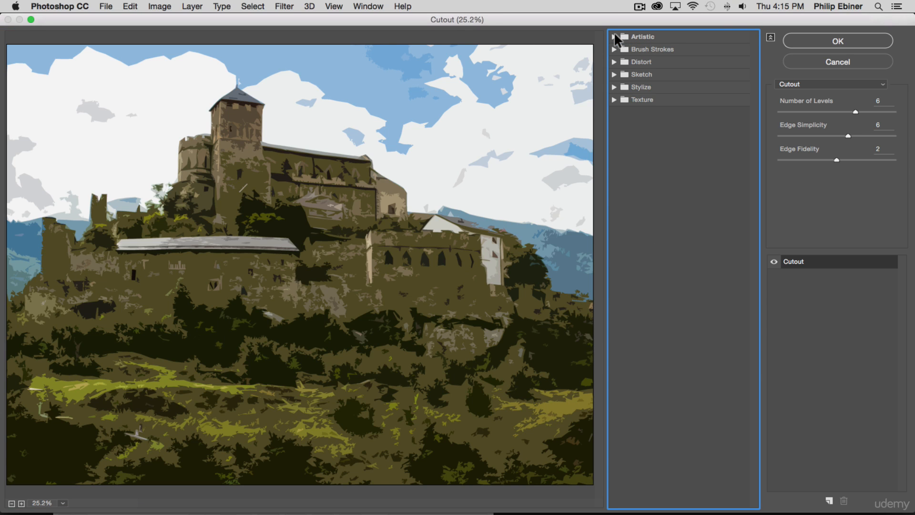
{"action": "left_click", "coordinate": [615, 37]}
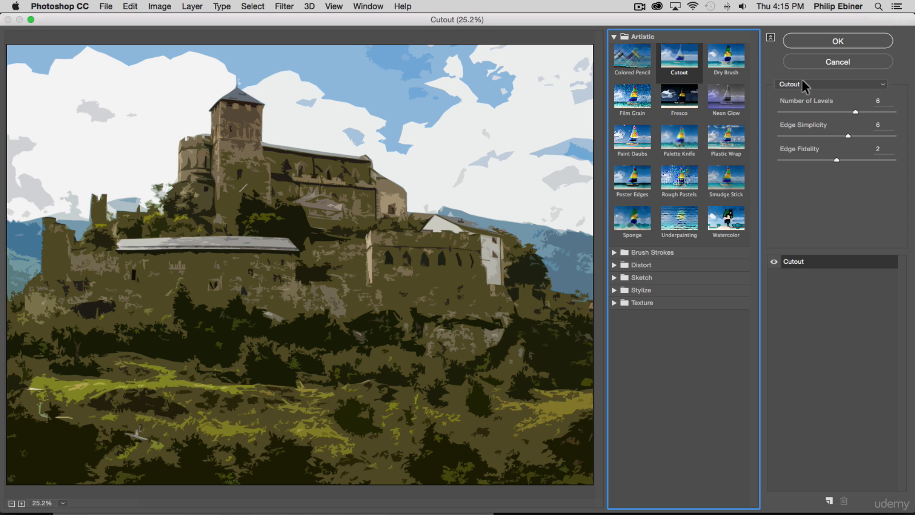
{"action": "left_click_drag", "start_coordinate": [856, 112], "coordinate": [816, 113]}
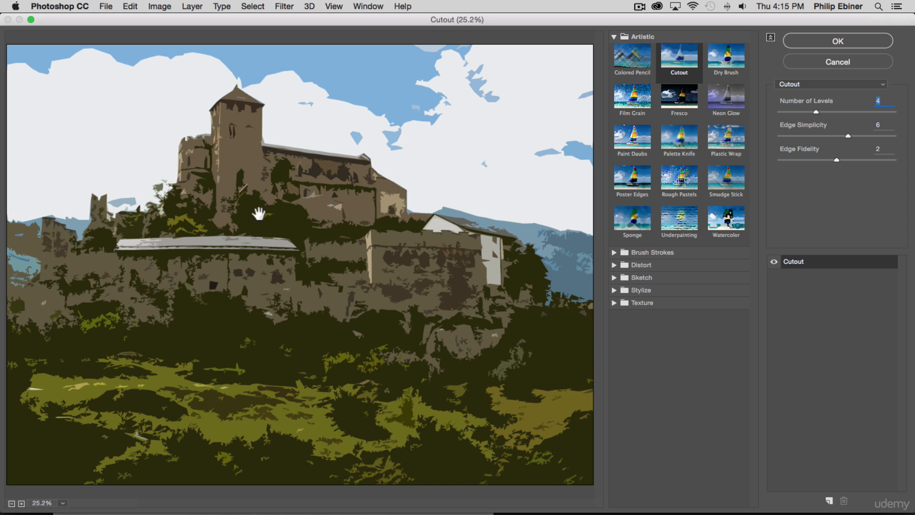
{"action": "left_click_drag", "start_coordinate": [847, 136], "coordinate": [790, 136]}
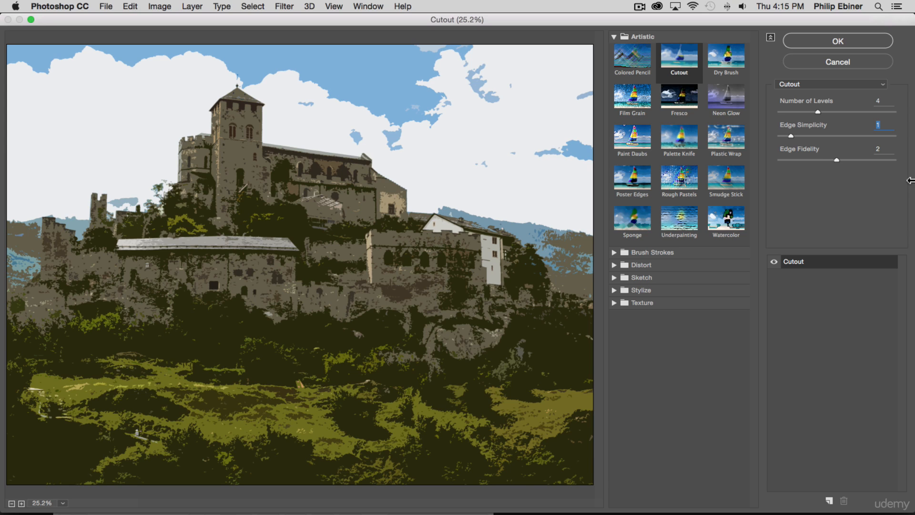
{"action": "left_click_drag", "start_coordinate": [833, 159], "coordinate": [867, 160]}
{"action": "left_click", "coordinate": [648, 224]}
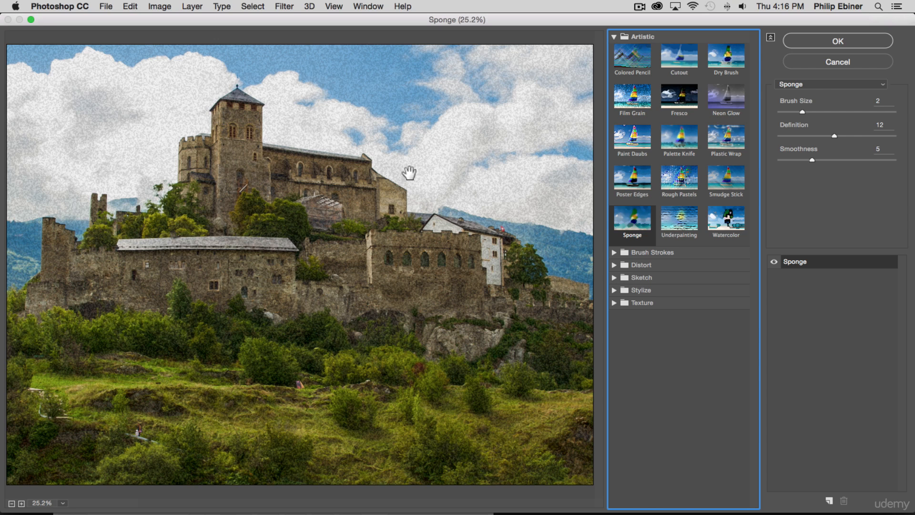
Choose the Watercolor effect and set Brush Detail to 2, Shadow Intensity to 1 and Texture to 2.
{"action": "left_click", "coordinate": [727, 217]}
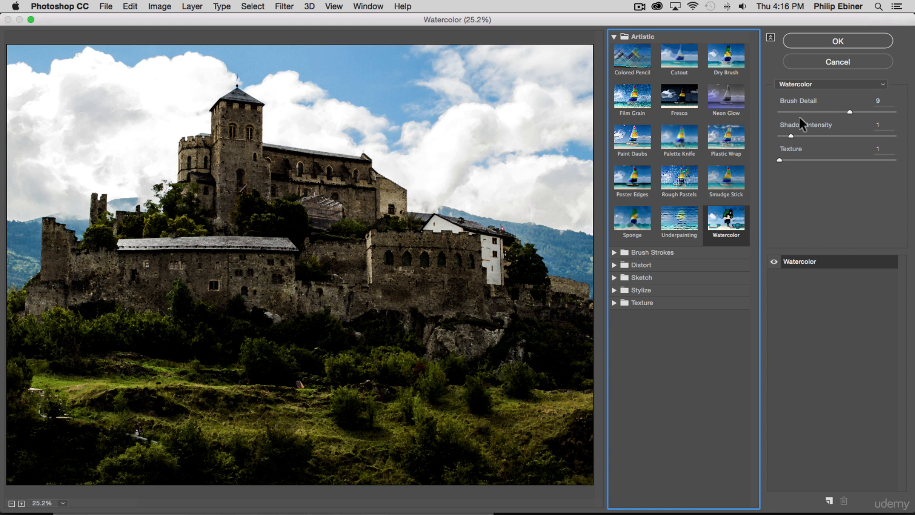
{"action": "left_click_drag", "start_coordinate": [807, 110], "coordinate": [793, 111]}
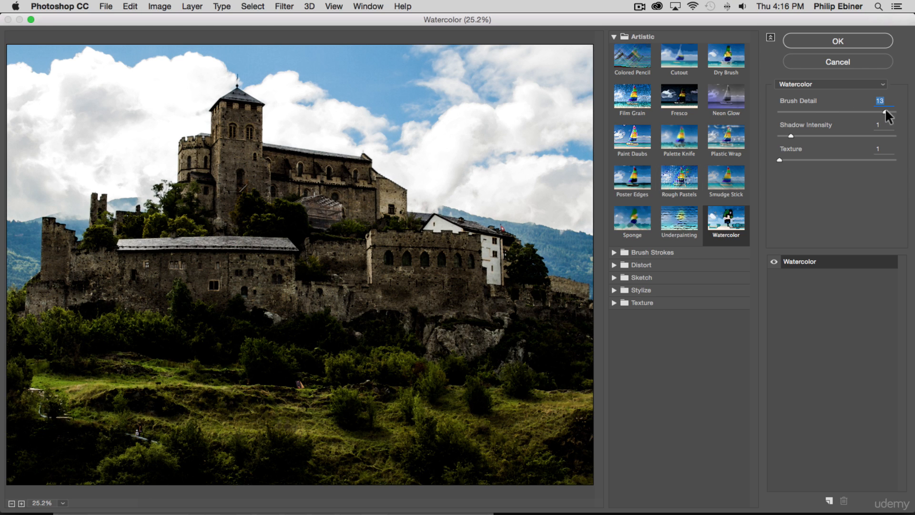
{"action": "mouse_move", "coordinate": [885, 111]}
{"action": "left_mouse_down"}
{"action": "mouse_move", "coordinate": [778, 111]}
{"action": "mouse_move", "coordinate": [787, 112]}
{"action": "left_mouse_up"}
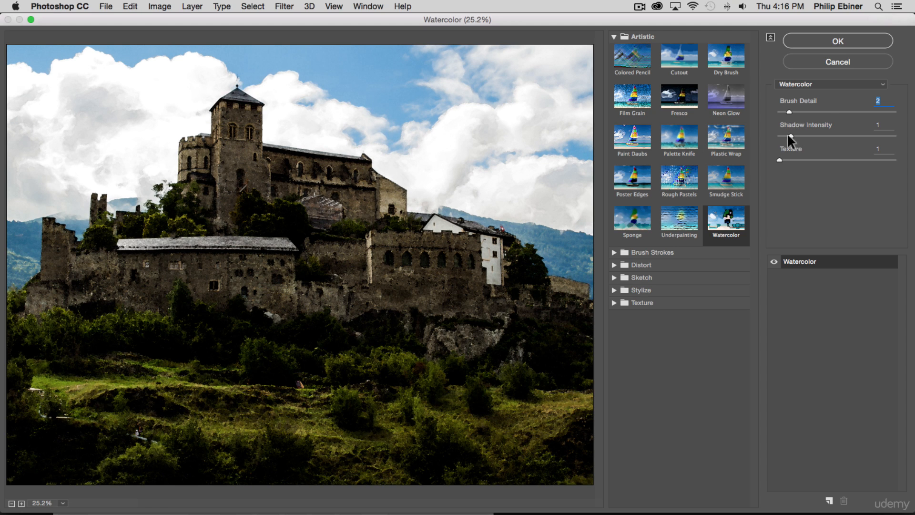
{"action": "left_click_drag", "start_coordinate": [823, 135], "coordinate": [828, 159]}
Stack a Glowing Edges effect above Watercolor with Edge Width 6 and Edge Brightness 3, and apply the gallery to the layer.
{"action": "left_click", "coordinate": [828, 500]}
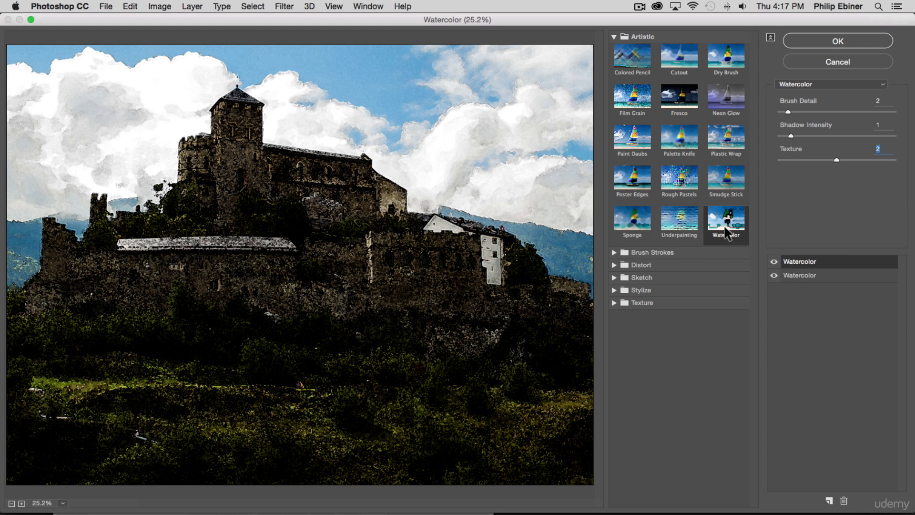
{"action": "left_click", "coordinate": [641, 289]}
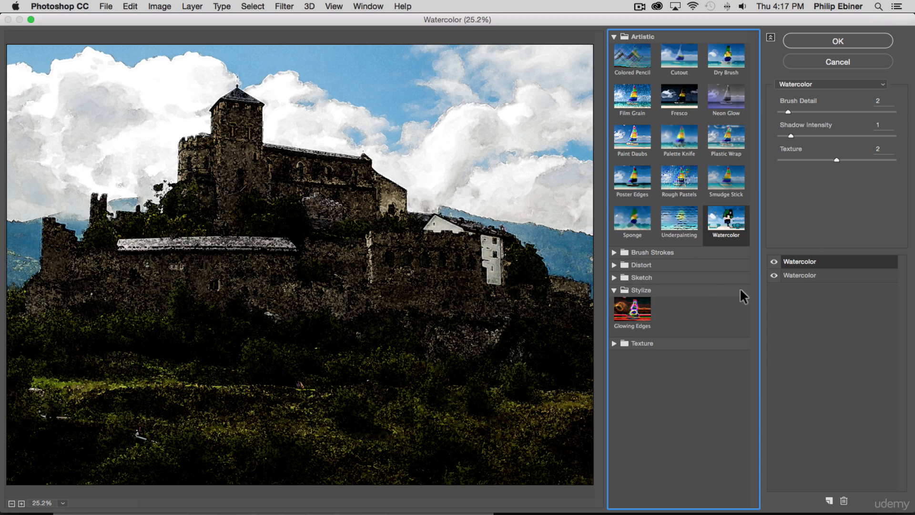
{"action": "left_click", "coordinate": [829, 264]}
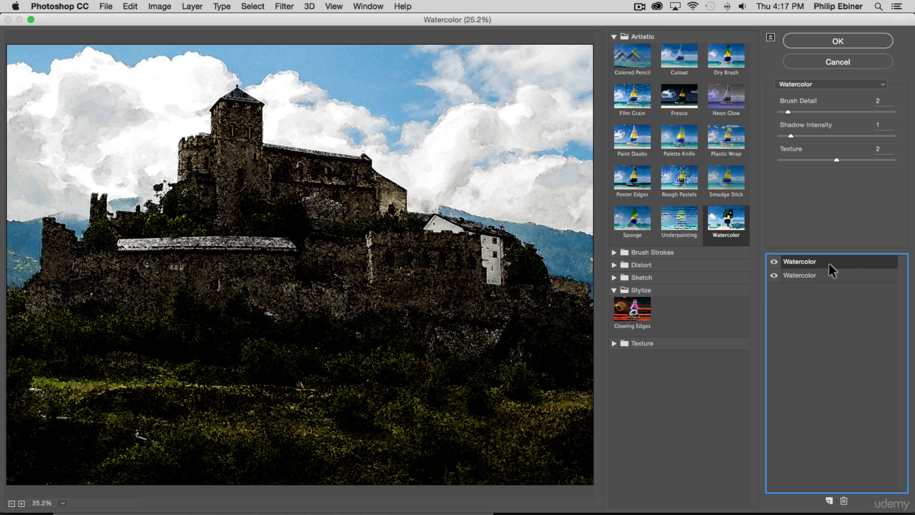
{"action": "left_click", "coordinate": [625, 317]}
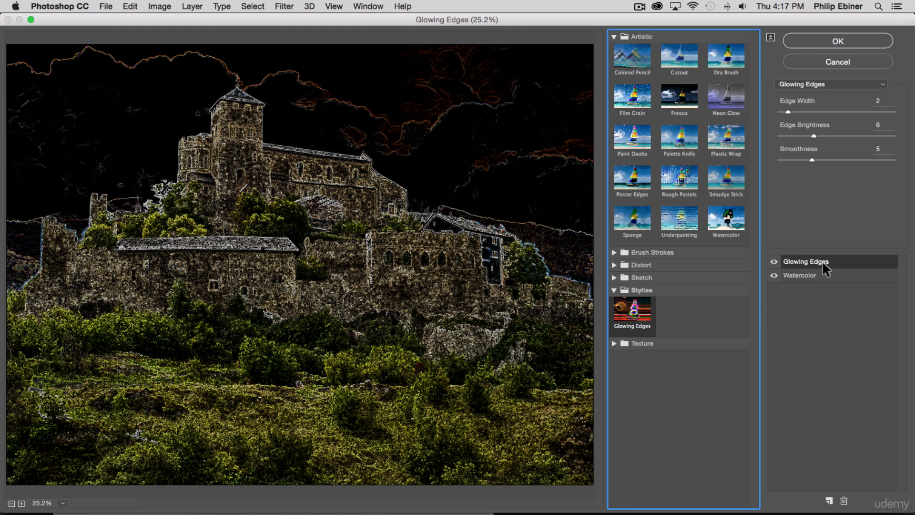
{"action": "left_click", "coordinate": [825, 111]}
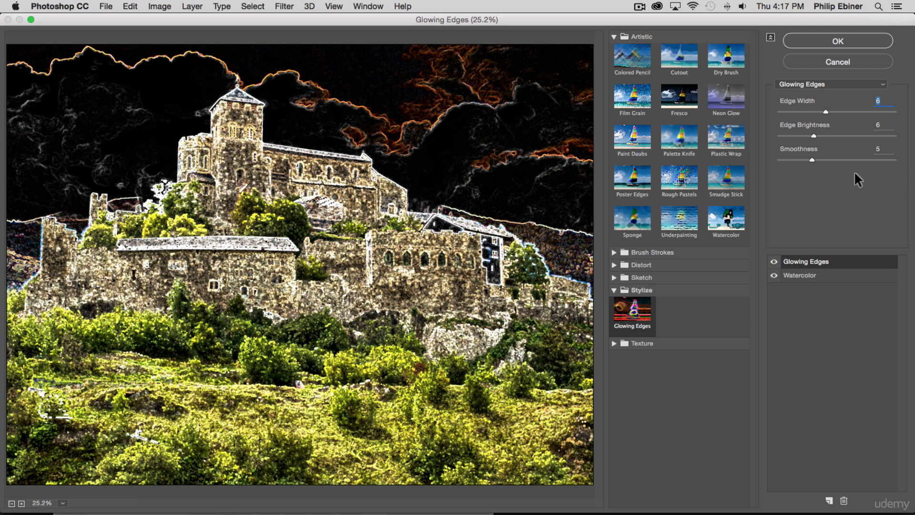
{"action": "left_click", "coordinate": [794, 136]}
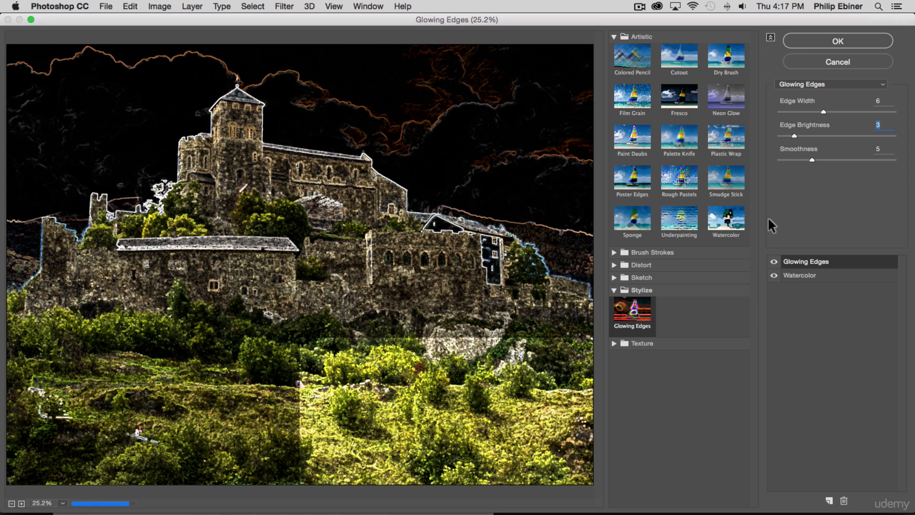
{"action": "left_click", "coordinate": [837, 41]}
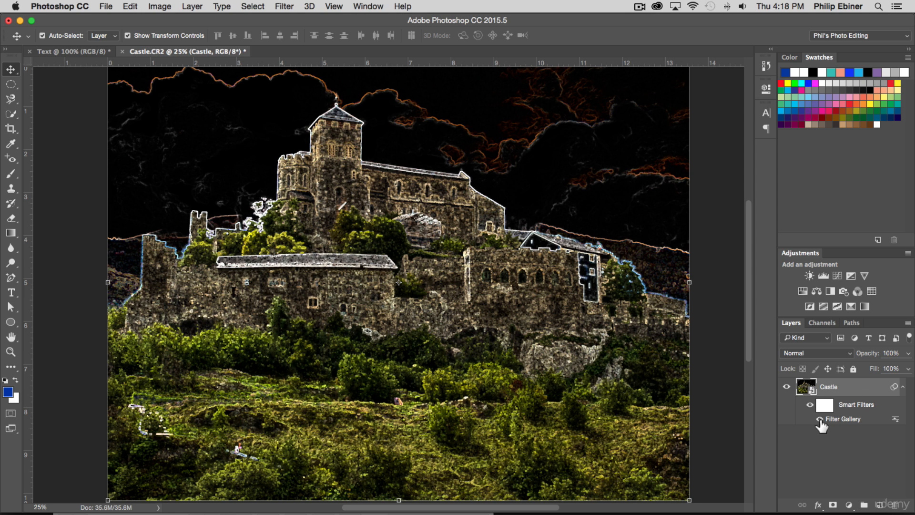
Reopen the Castle layer's Filter Gallery smart filter, delete the Glowing Edges effect and apply only Watercolor.
{"action": "left_click", "coordinate": [819, 418]}
{"action": "double_click", "coordinate": [840, 420]}
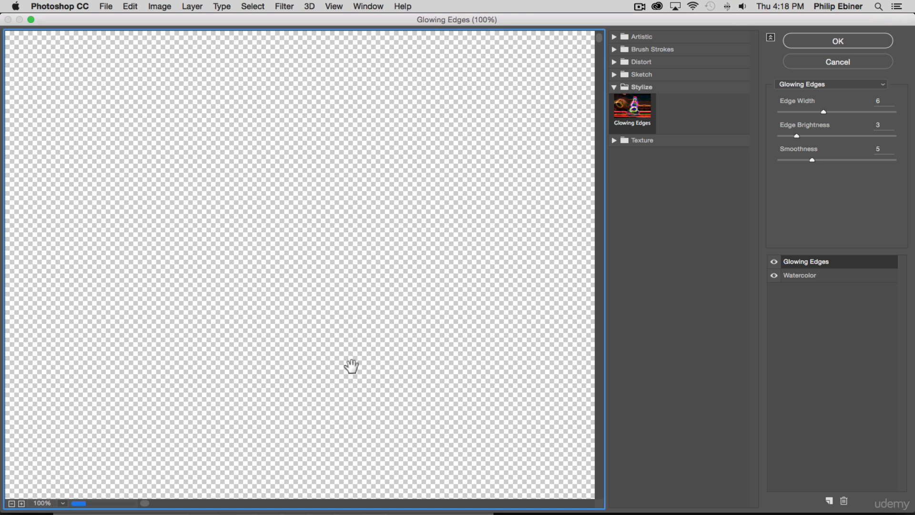
{"action": "left_click", "coordinate": [62, 503]}
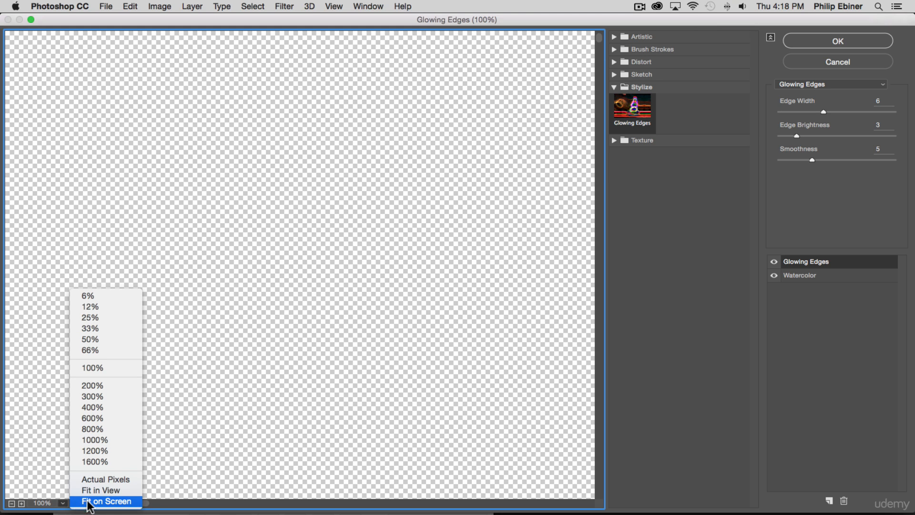
{"action": "left_click", "coordinate": [106, 490]}
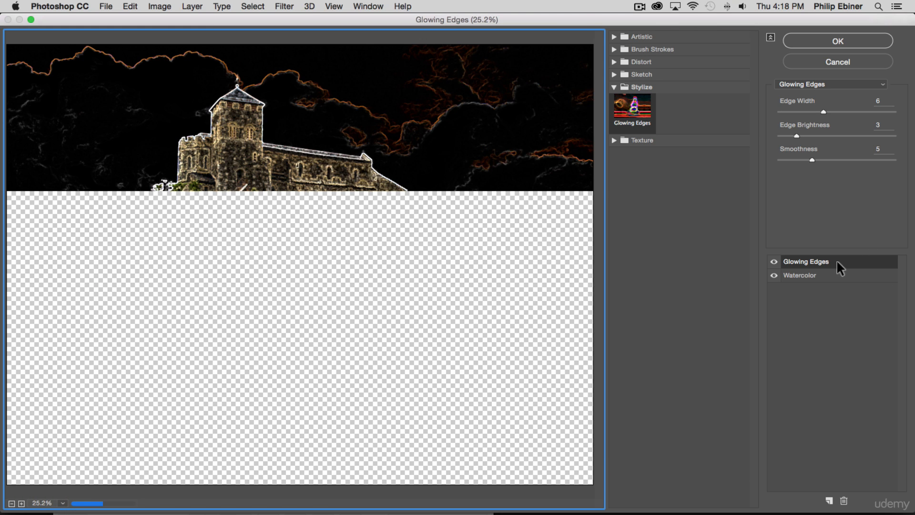
{"action": "left_click", "coordinate": [850, 261]}
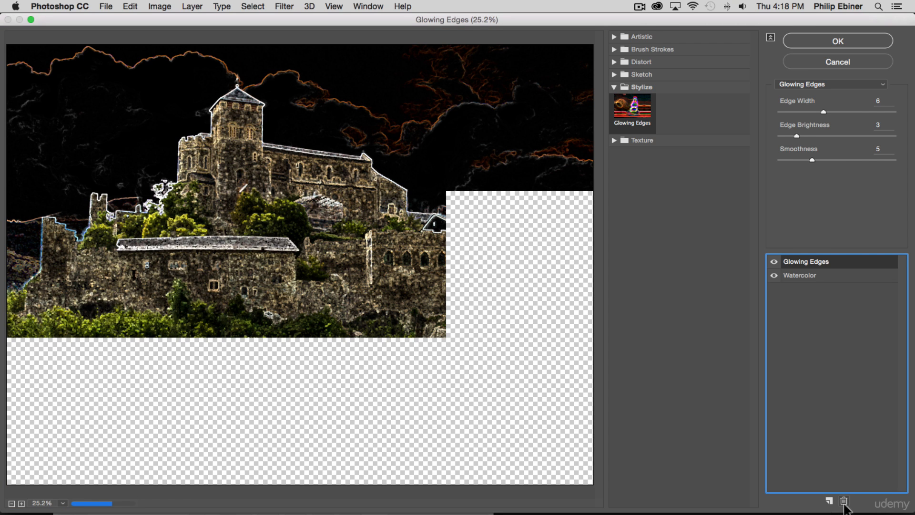
{"action": "left_click", "coordinate": [843, 500]}
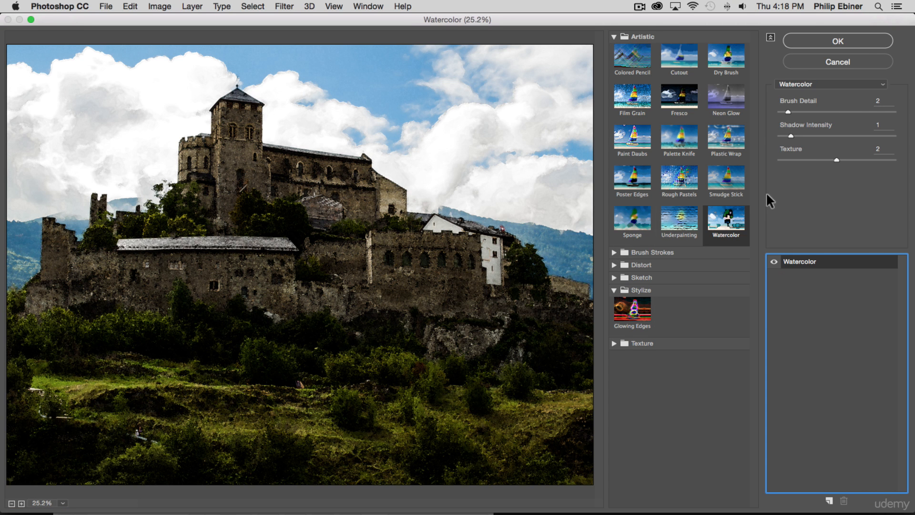
{"action": "left_click", "coordinate": [825, 42]}
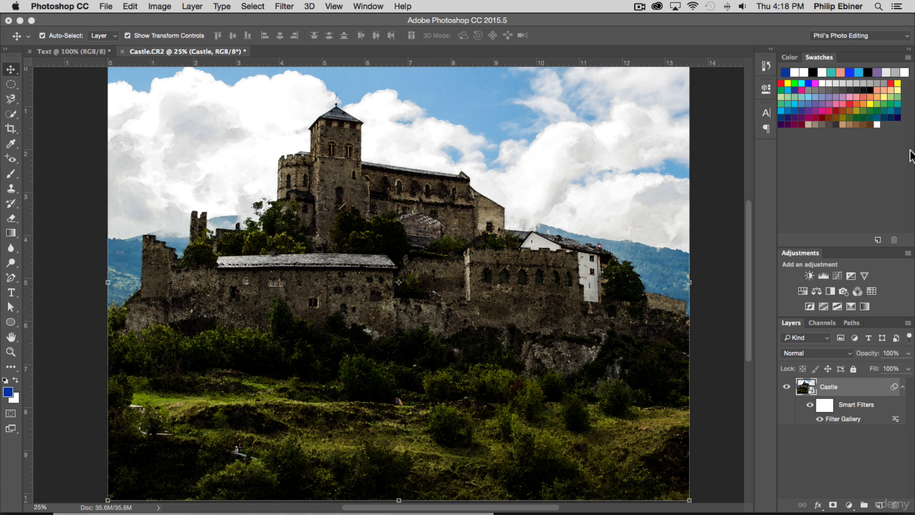
{"action": "left_click", "coordinate": [832, 416]}
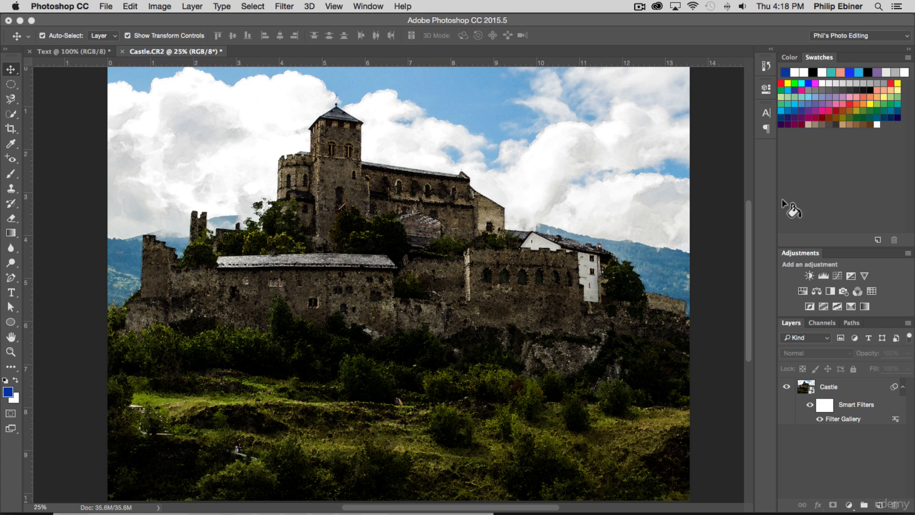